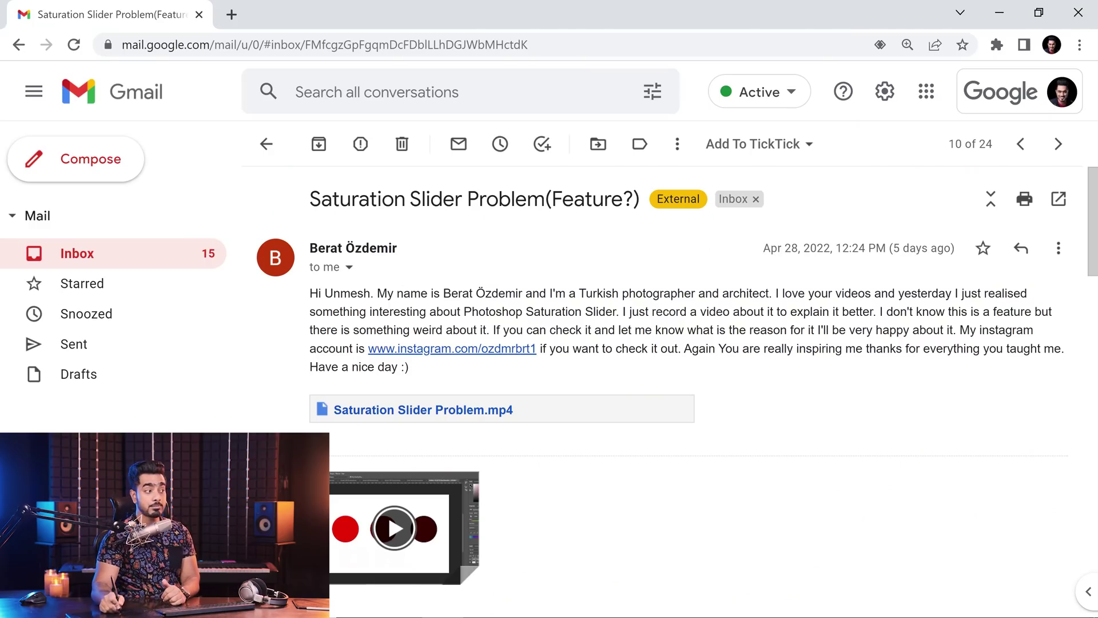
Highlight the sender's name in the saturation-slider email, then switch to Photoshop's Demo.psd.
{"action": "left_click_drag", "start_coordinate": [443, 293], "coordinate": [525, 293]}
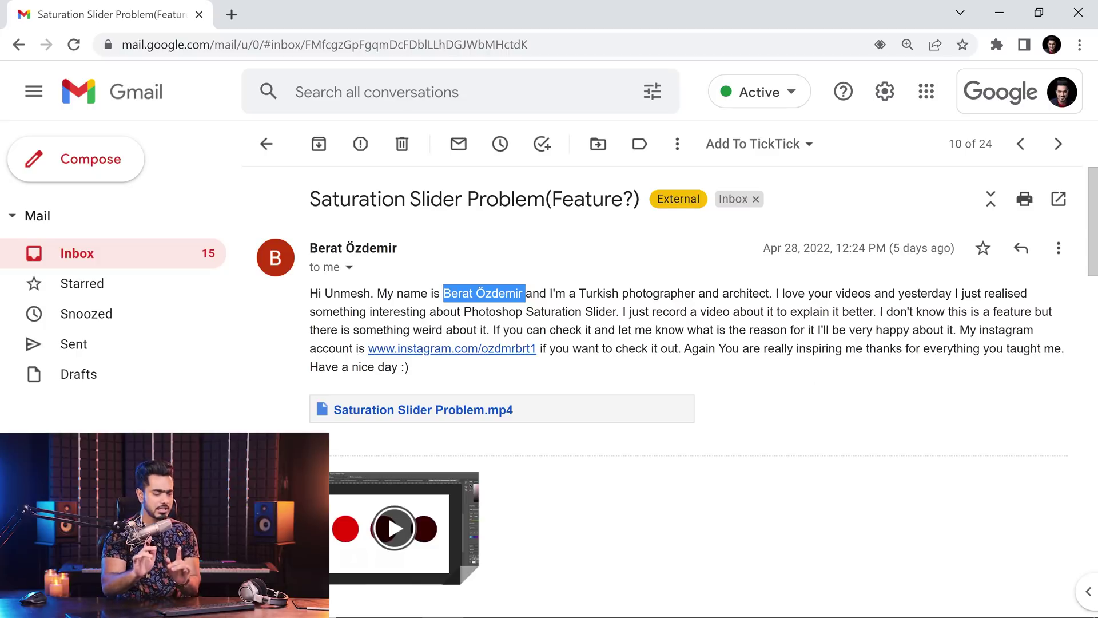
{"action": "left_click", "coordinate": [527, 604]}
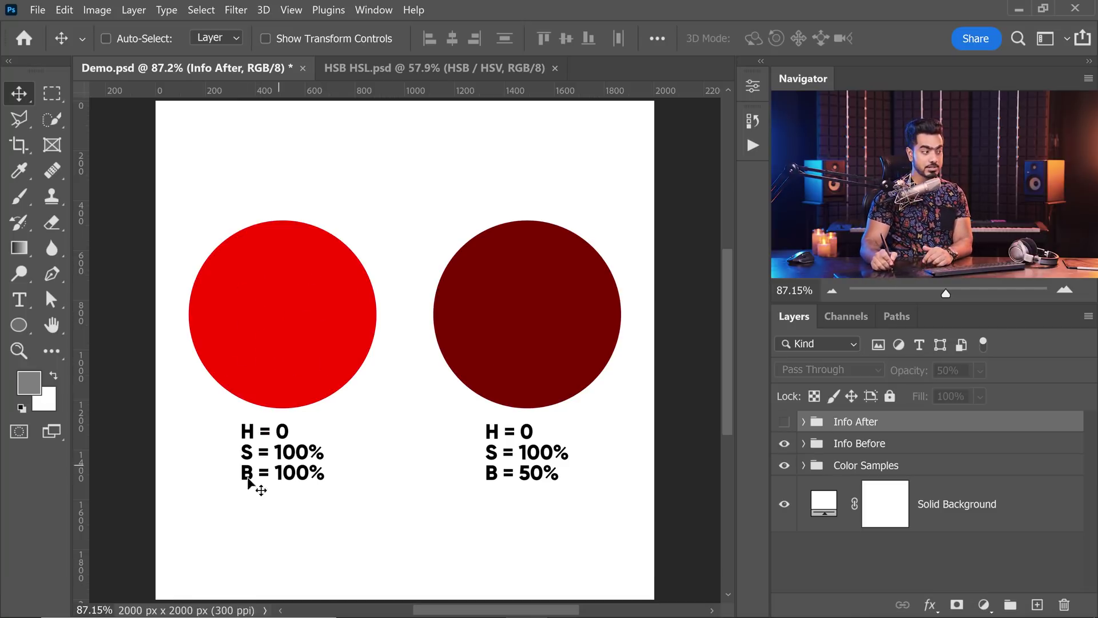
Set the foreground colour to bright red ff0000 sampled from the left circle.
{"action": "left_click", "coordinate": [29, 382]}
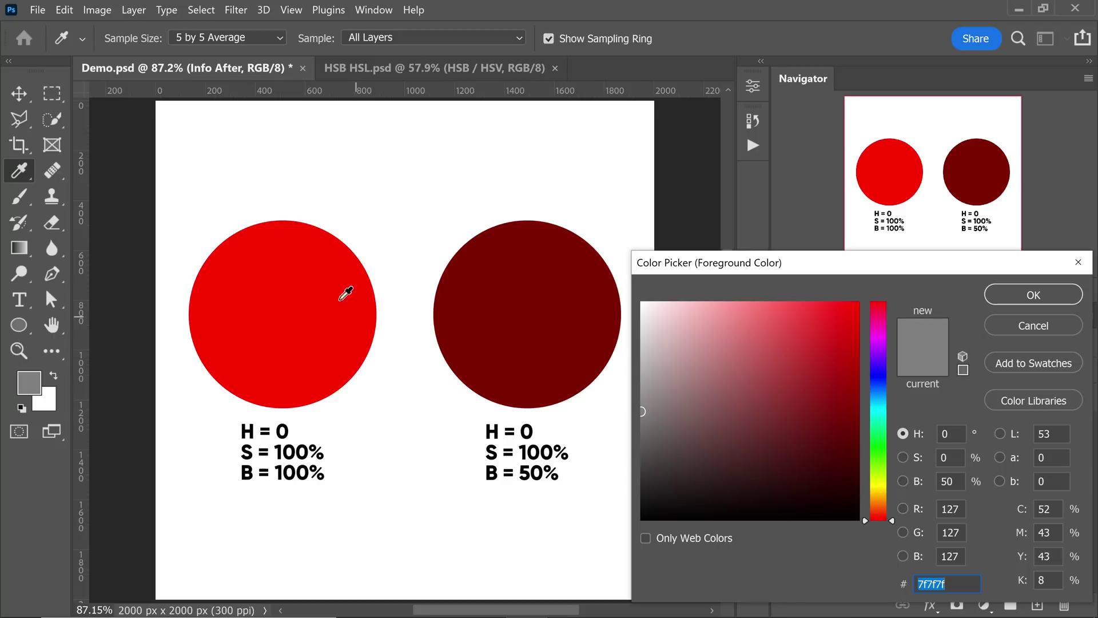
{"action": "left_click", "coordinate": [338, 360]}
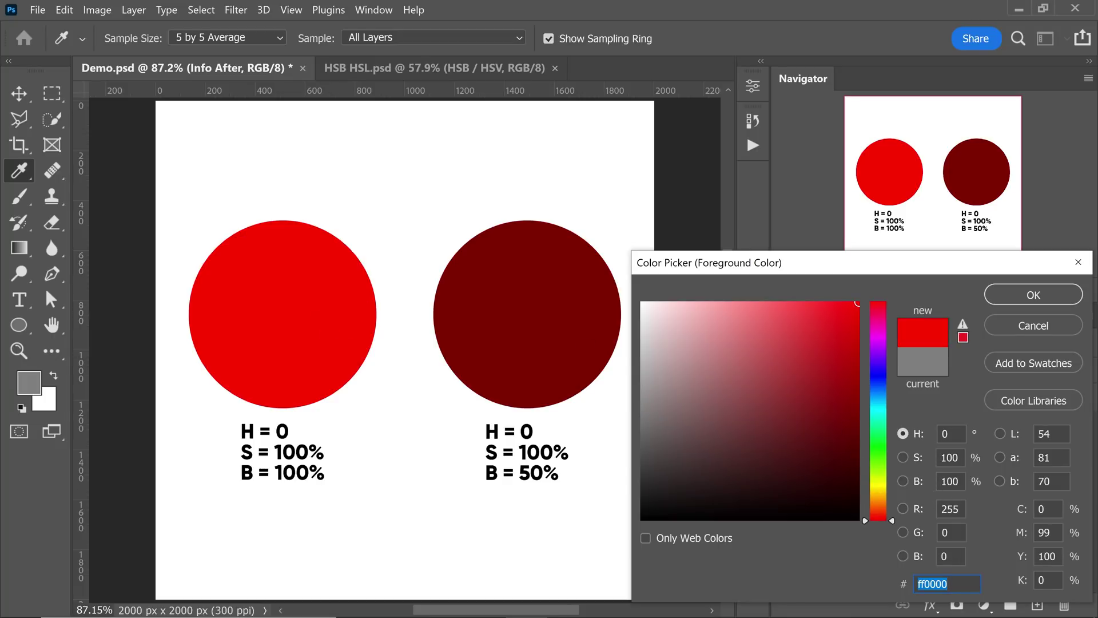
{"action": "left_click", "coordinate": [1007, 296]}
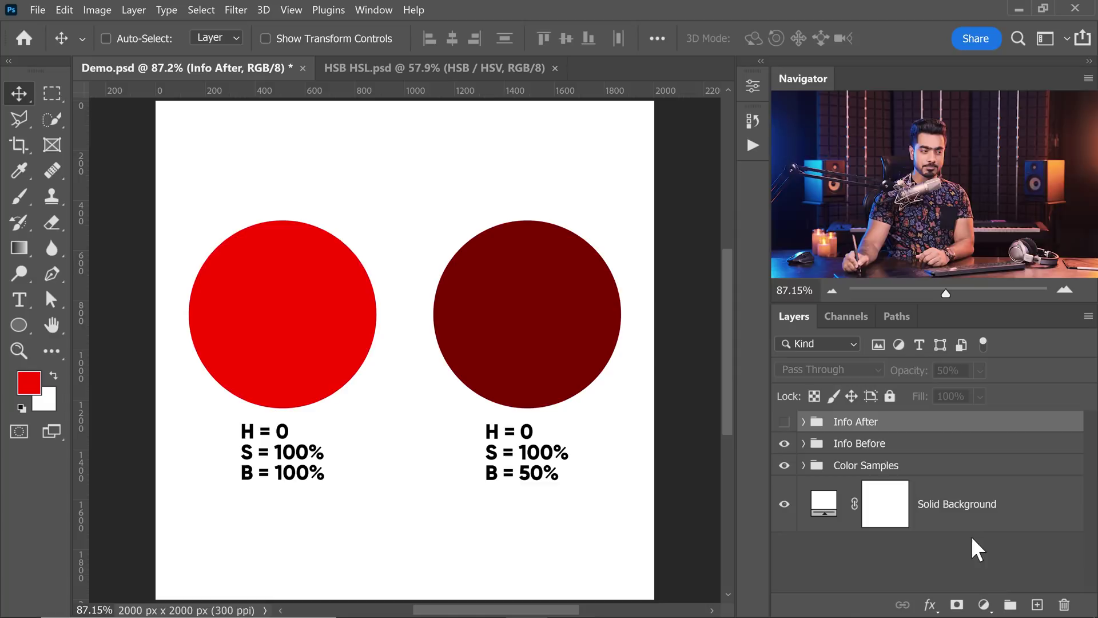
{"action": "left_click", "coordinate": [984, 605]}
Add a Hue/Saturation adjustment layer with Saturation at -100, turning the circles grey.
{"action": "left_click", "coordinate": [999, 436]}
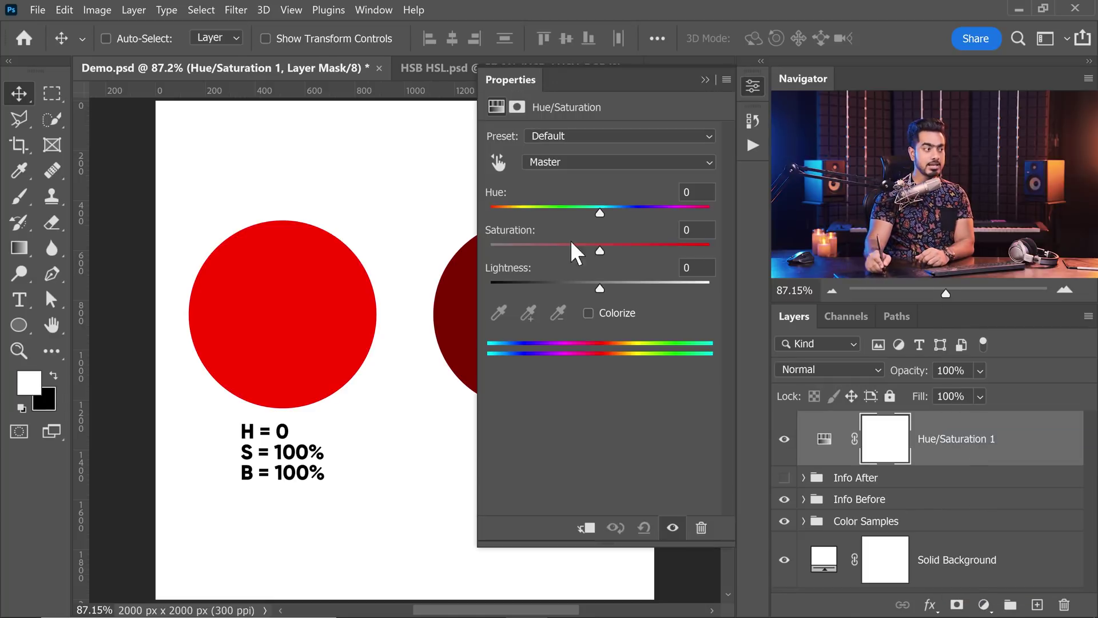
{"action": "left_click_drag", "start_coordinate": [598, 251], "coordinate": [489, 250]}
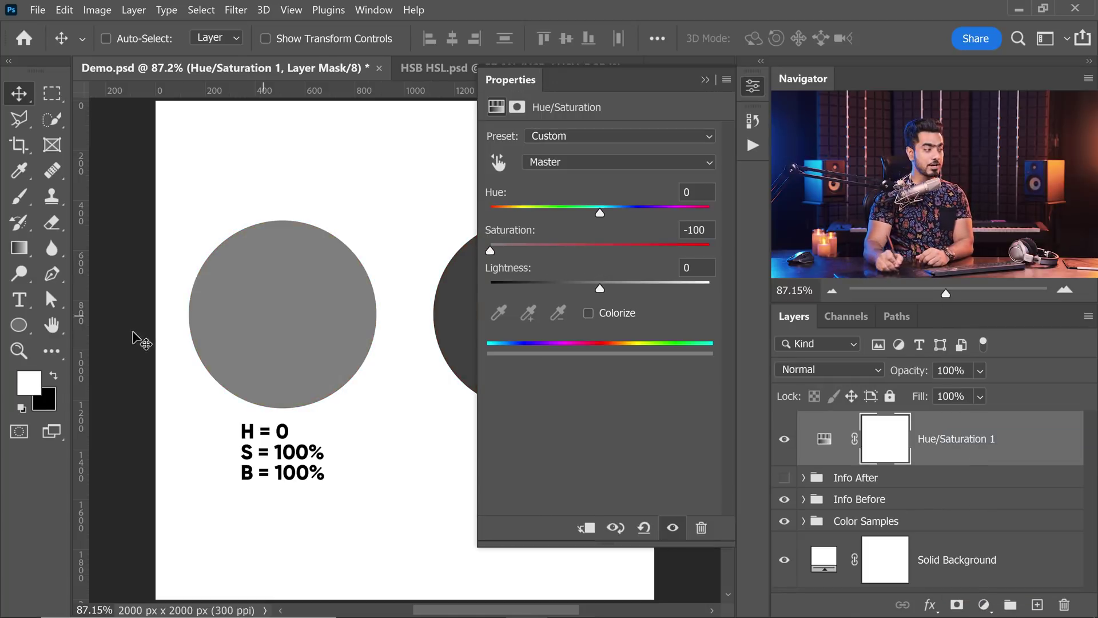
{"action": "key", "text": "ctrl+2"}
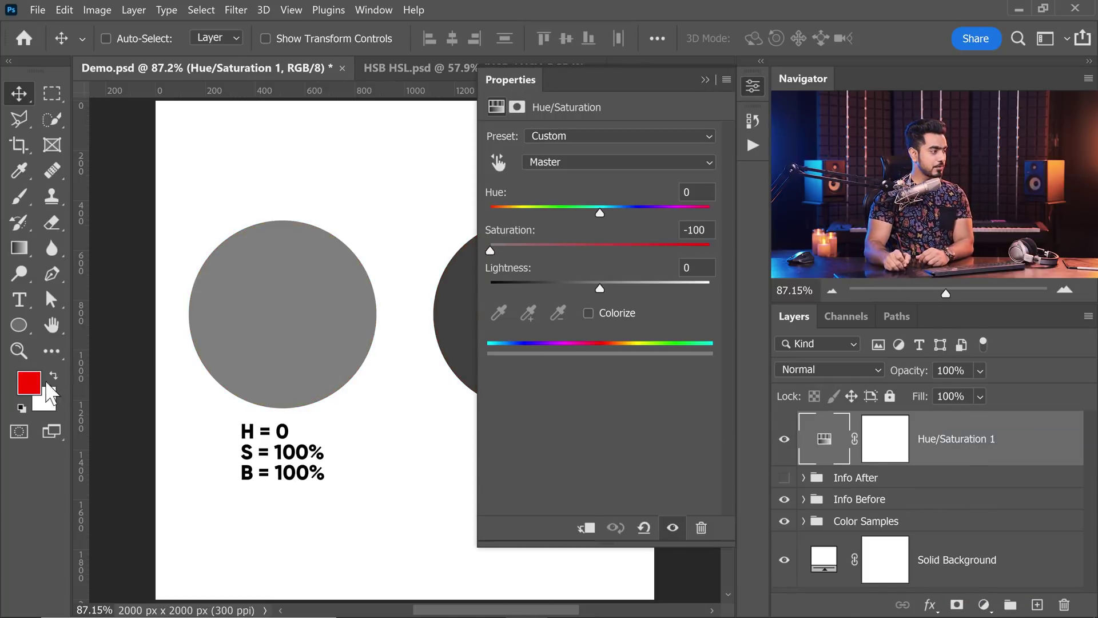
Sample the grey circle as foreground #7f7f7f, then hide the adjustment to restore red.
{"action": "left_click", "coordinate": [28, 381]}
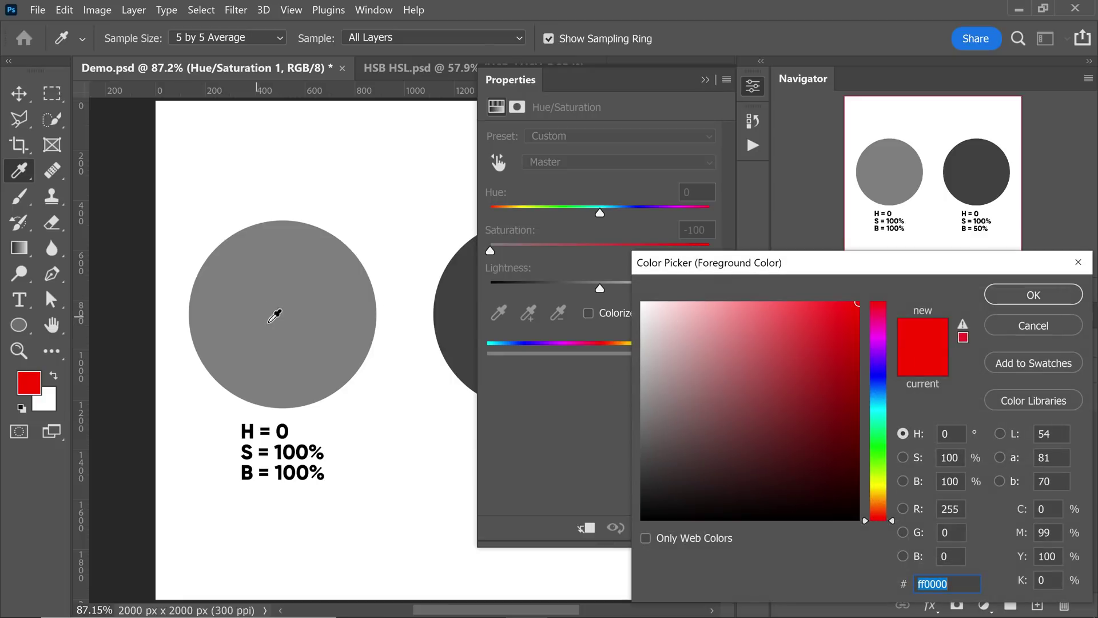
{"action": "left_click", "coordinate": [281, 314]}
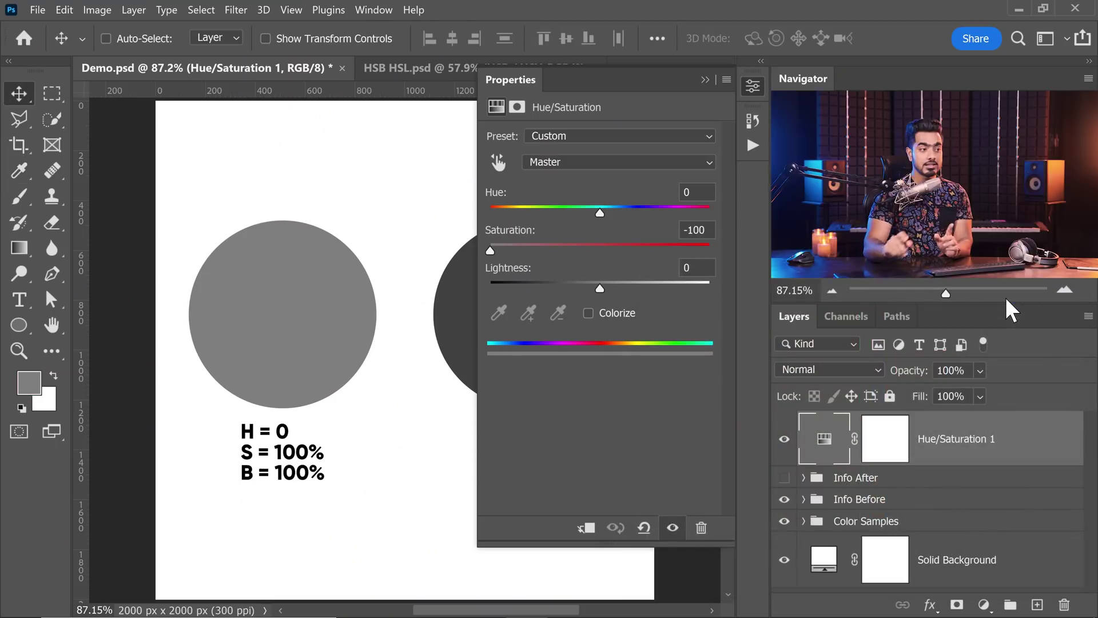
{"action": "left_click", "coordinate": [706, 79]}
{"action": "left_click", "coordinate": [784, 439]}
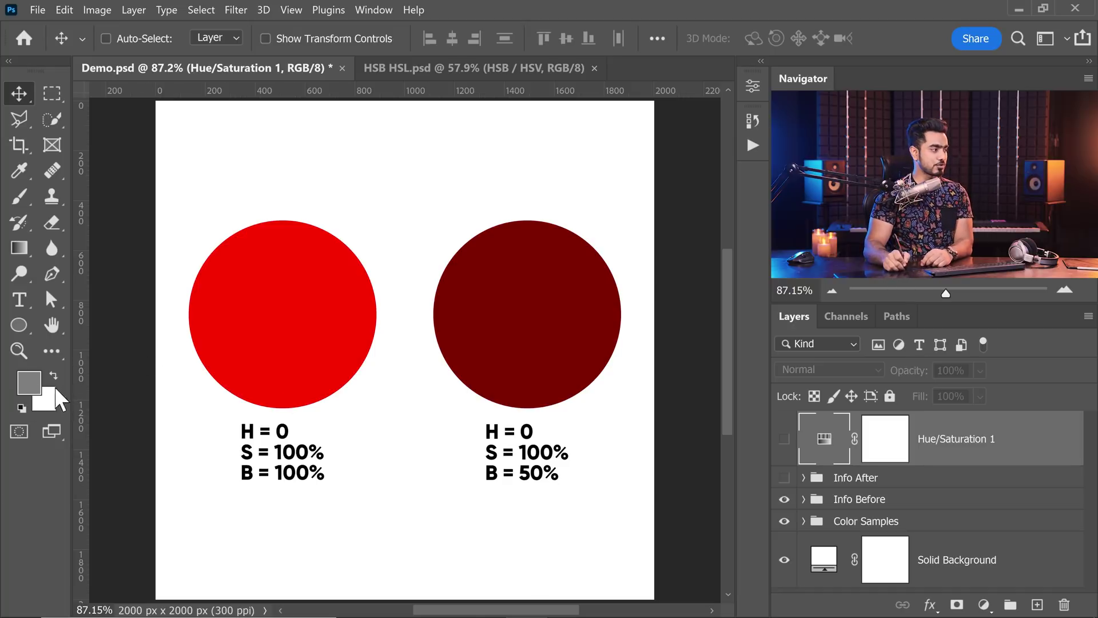
Sample the dark red 800000 of the right circle as the foreground colour.
{"action": "left_click", "coordinate": [30, 382]}
{"action": "left_click", "coordinate": [553, 347]}
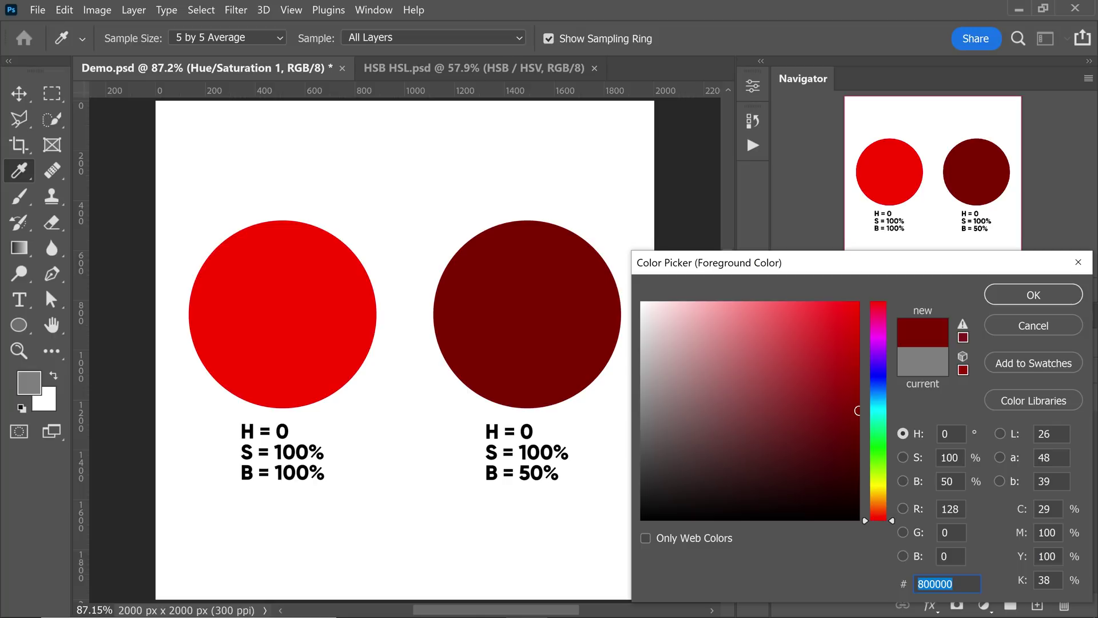
{"action": "left_click", "coordinate": [1034, 293]}
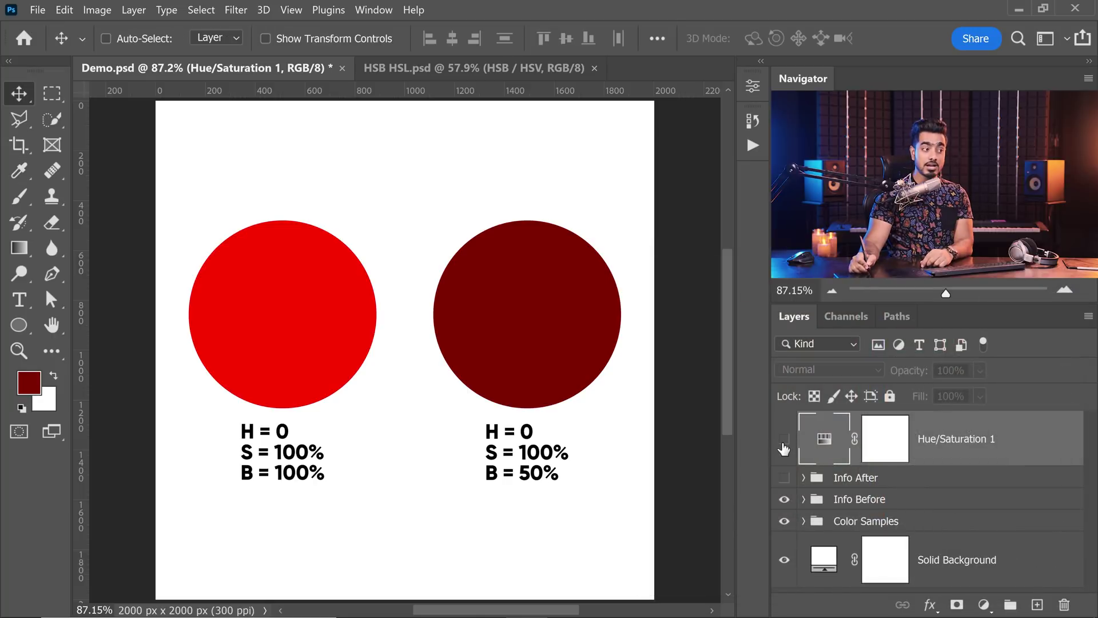
Re-enable the Hue/Saturation adjustment and sample the greyed dark circle as foreground 404040.
{"action": "left_click", "coordinate": [784, 439]}
{"action": "double_click", "coordinate": [828, 449]}
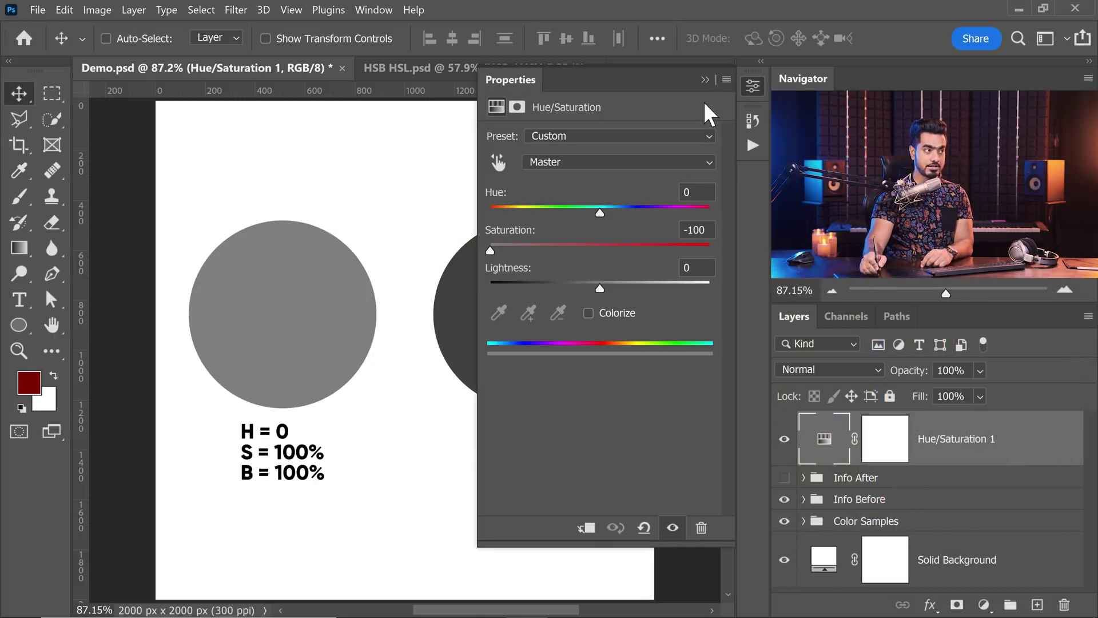
{"action": "left_click", "coordinate": [711, 81]}
{"action": "left_click", "coordinate": [29, 382]}
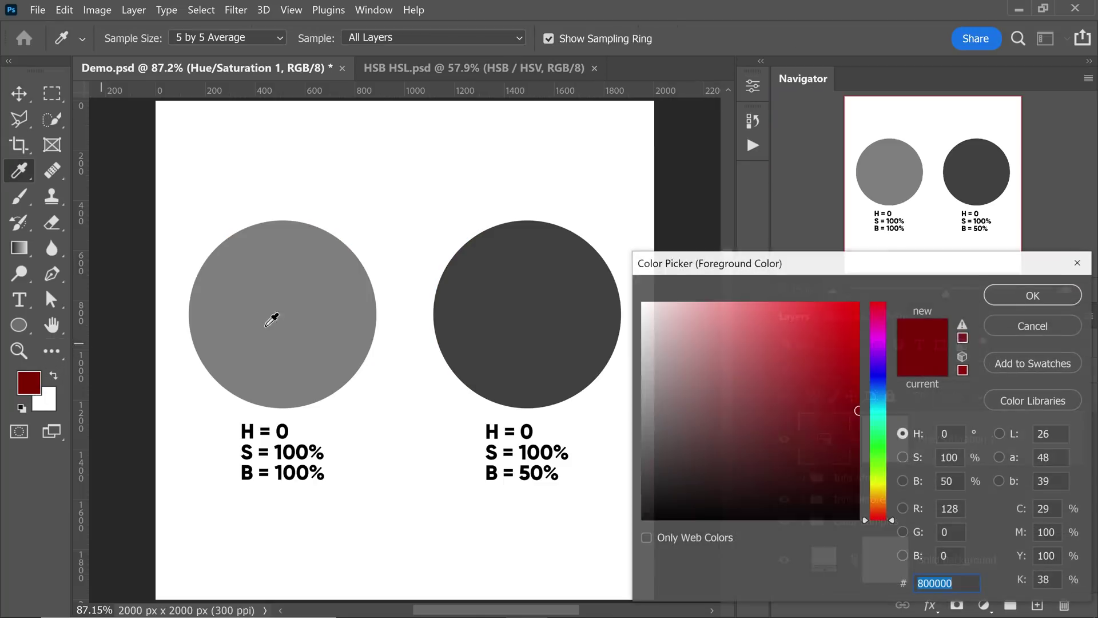
{"action": "left_click", "coordinate": [540, 300]}
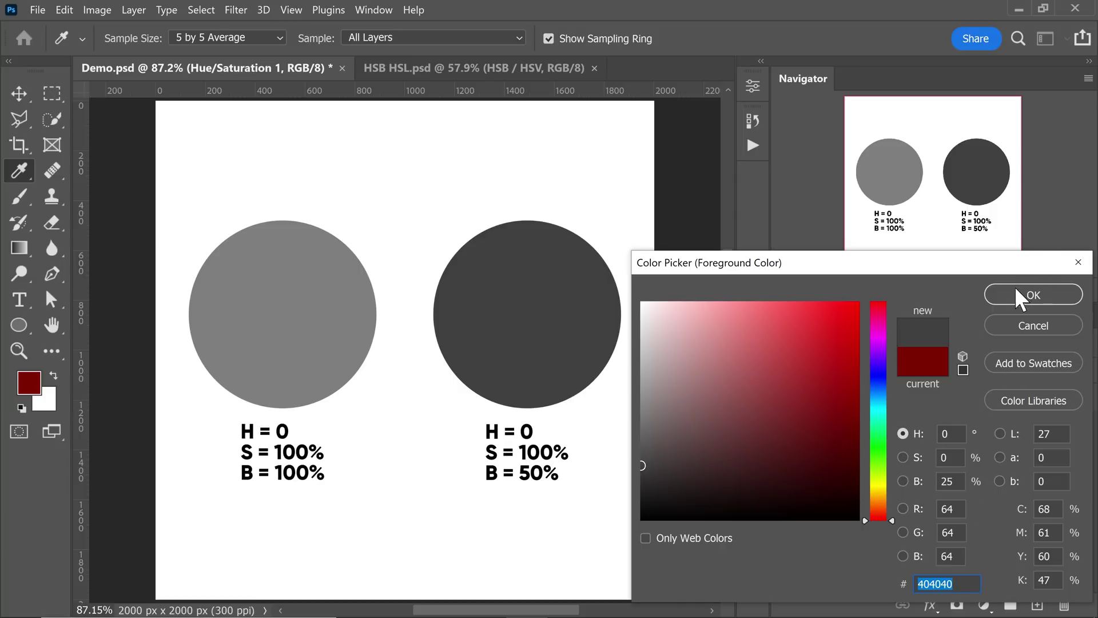
{"action": "left_click", "coordinate": [1030, 294]}
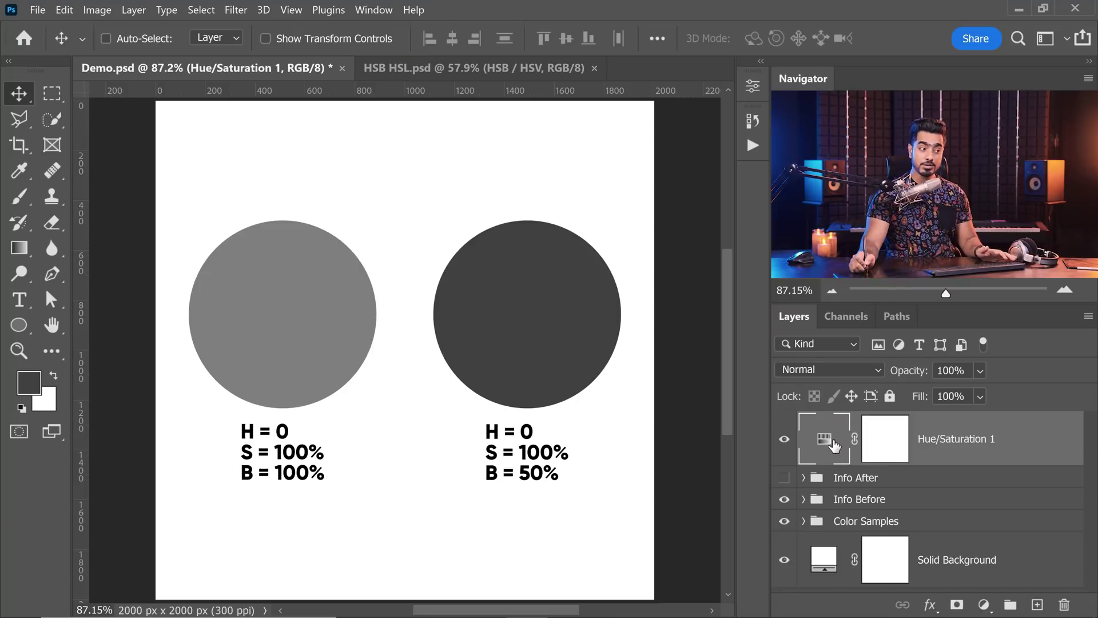
Open the Hue/Saturation 1 properties, showing Saturation at -100.
{"action": "double_click", "coordinate": [824, 440]}
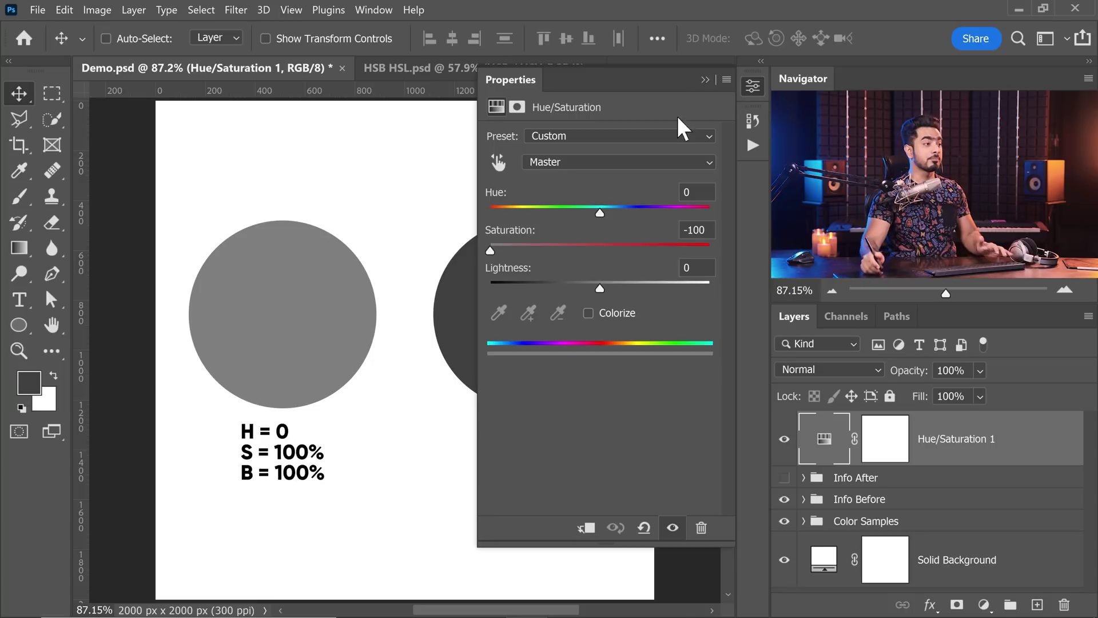
Collapse the adjustment properties and reopen the foreground Color Picker, moving it aside to view the dark circle.
{"action": "left_click", "coordinate": [706, 80]}
{"action": "left_click", "coordinate": [26, 380]}
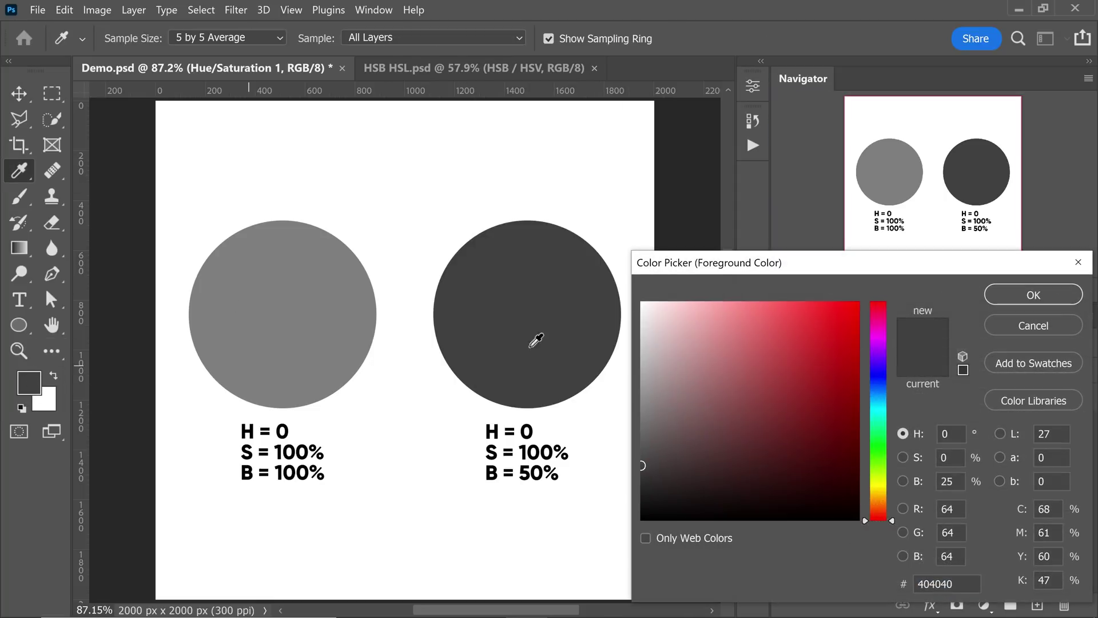
{"action": "left_click_drag", "start_coordinate": [765, 266], "coordinate": [550, 187]}
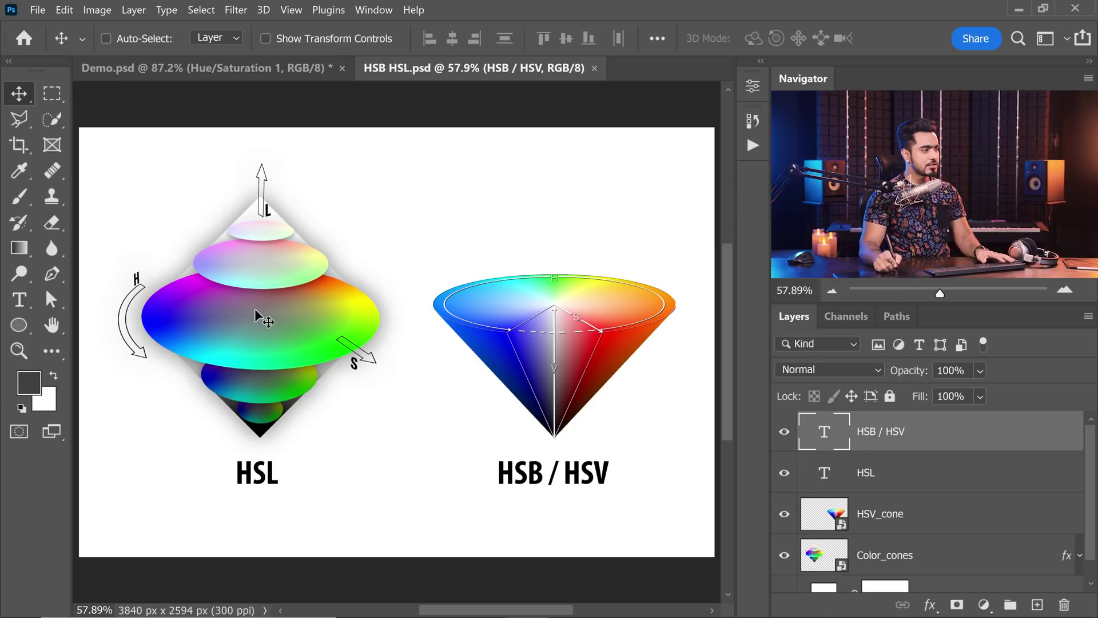
Zoom and pan to centre the HSL cone diagram, then bring up the foreground Color Picker.
{"action": "left_click_drag", "start_coordinate": [253, 314], "coordinate": [343, 331]}
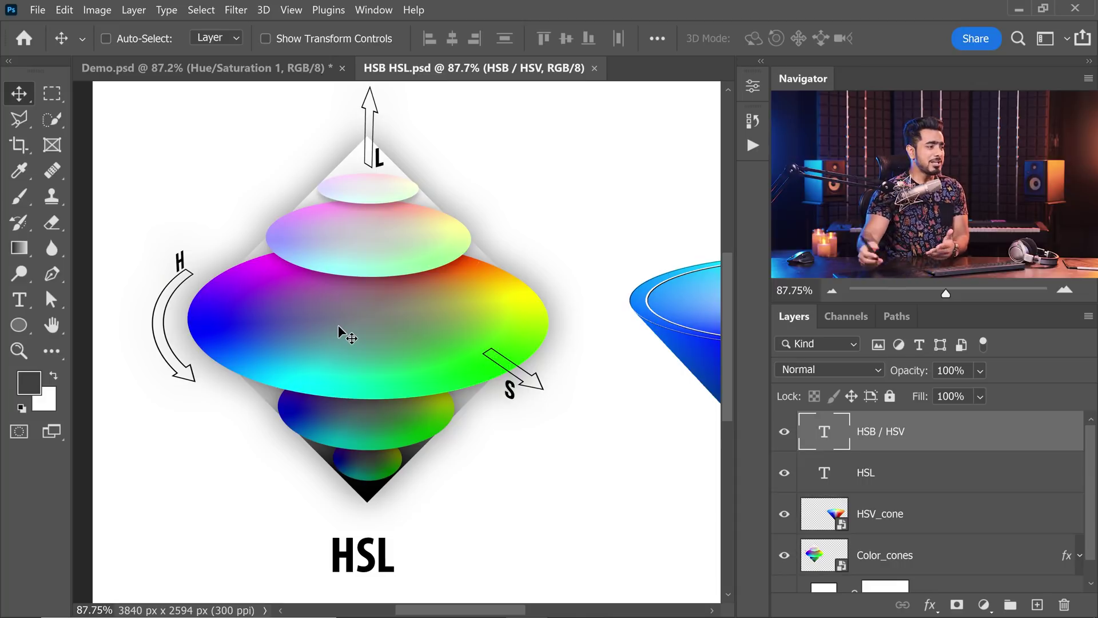
{"action": "left_click_drag", "start_coordinate": [245, 294], "coordinate": [276, 325]}
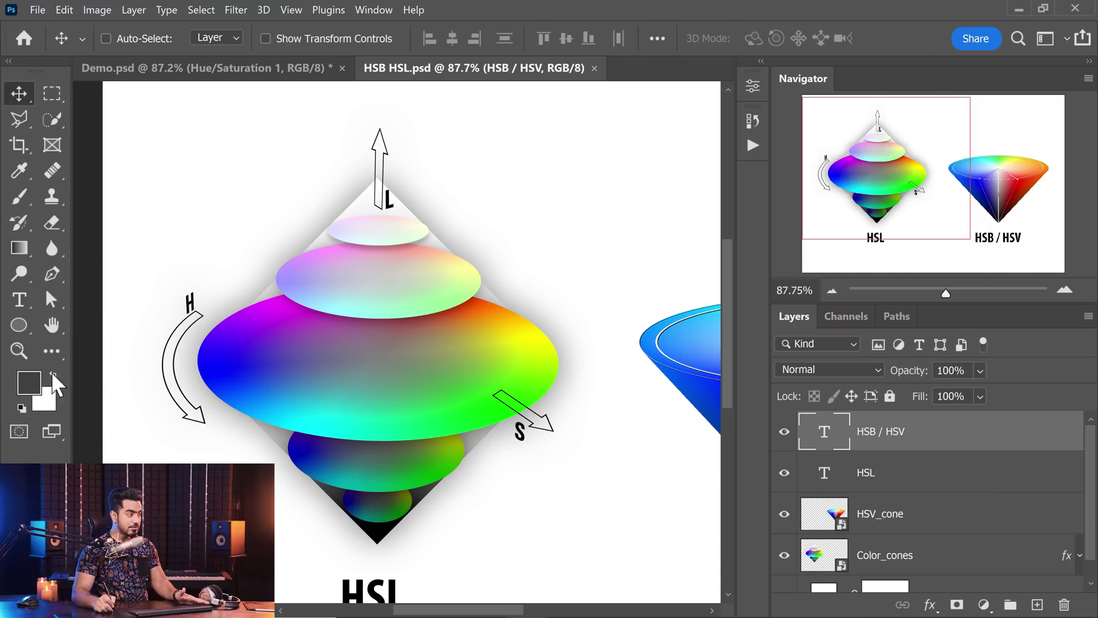
{"action": "key", "text": "i"}
{"action": "left_click", "coordinate": [29, 382]}
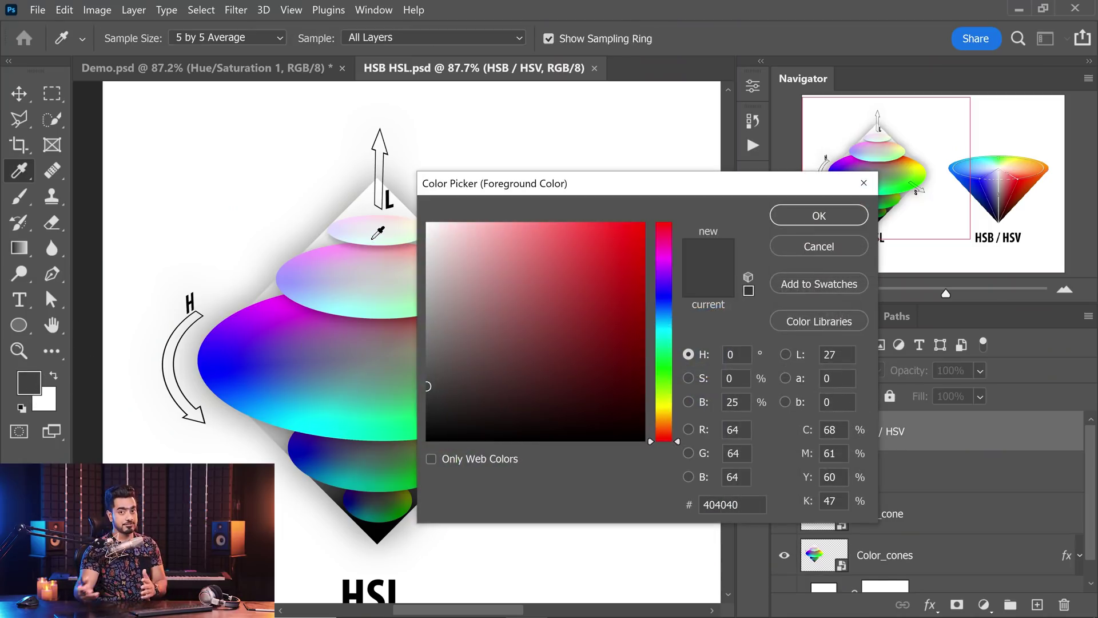
Sweep the hue slider from red through green to blue (217°), keeping grey 404040, and close the picker.
{"action": "left_click", "coordinate": [678, 442]}
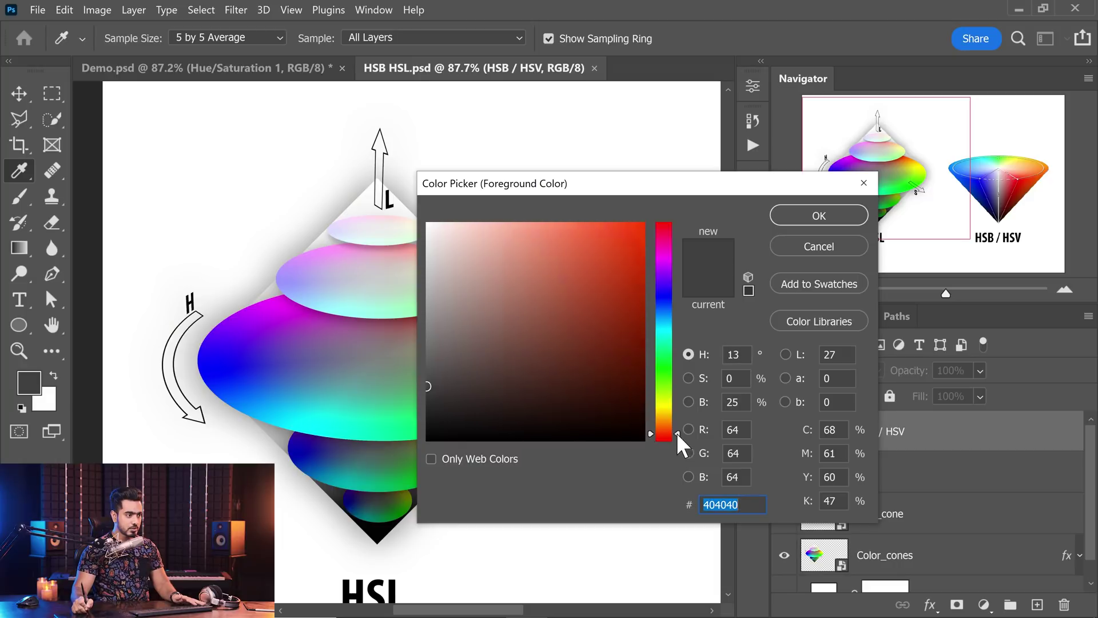
{"action": "left_click_drag", "start_coordinate": [674, 440], "coordinate": [673, 374]}
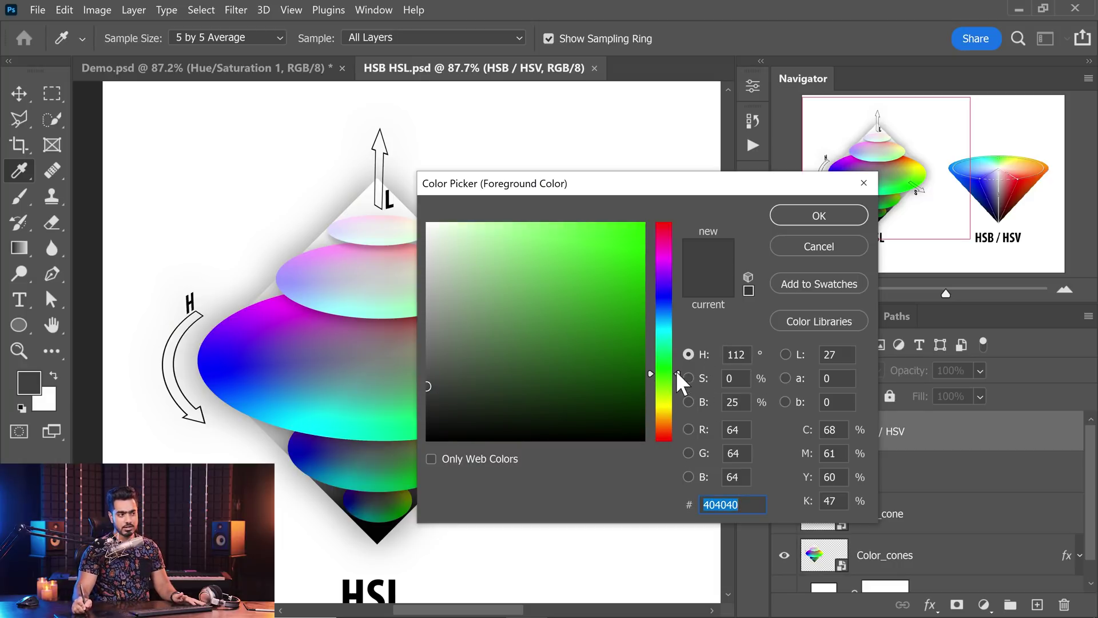
{"action": "left_click_drag", "start_coordinate": [675, 370], "coordinate": [659, 300]}
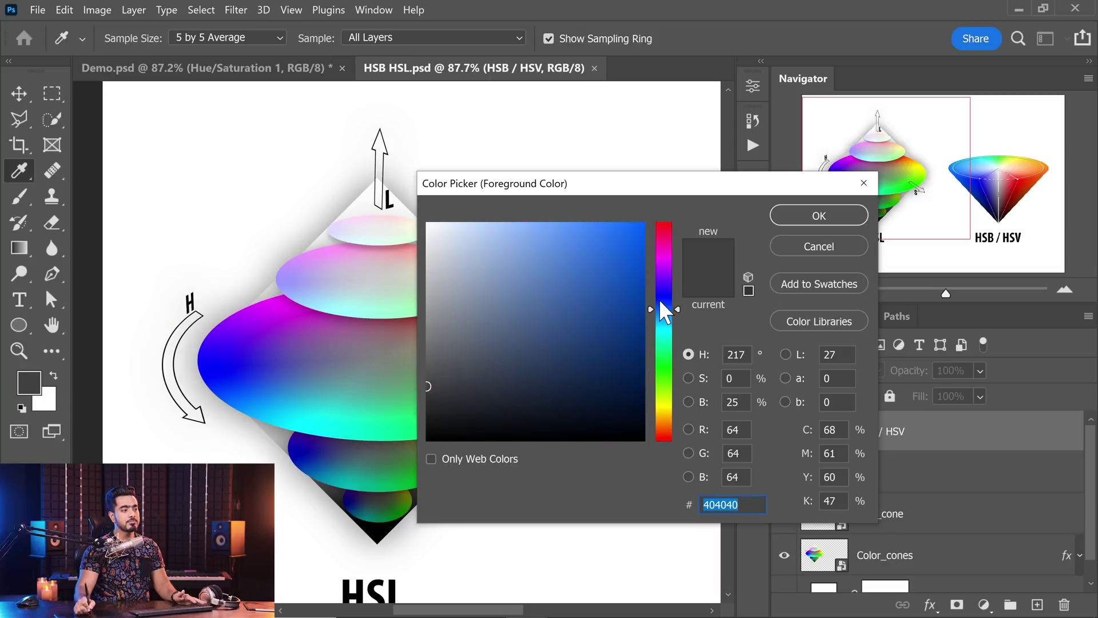
{"action": "left_click", "coordinate": [807, 218]}
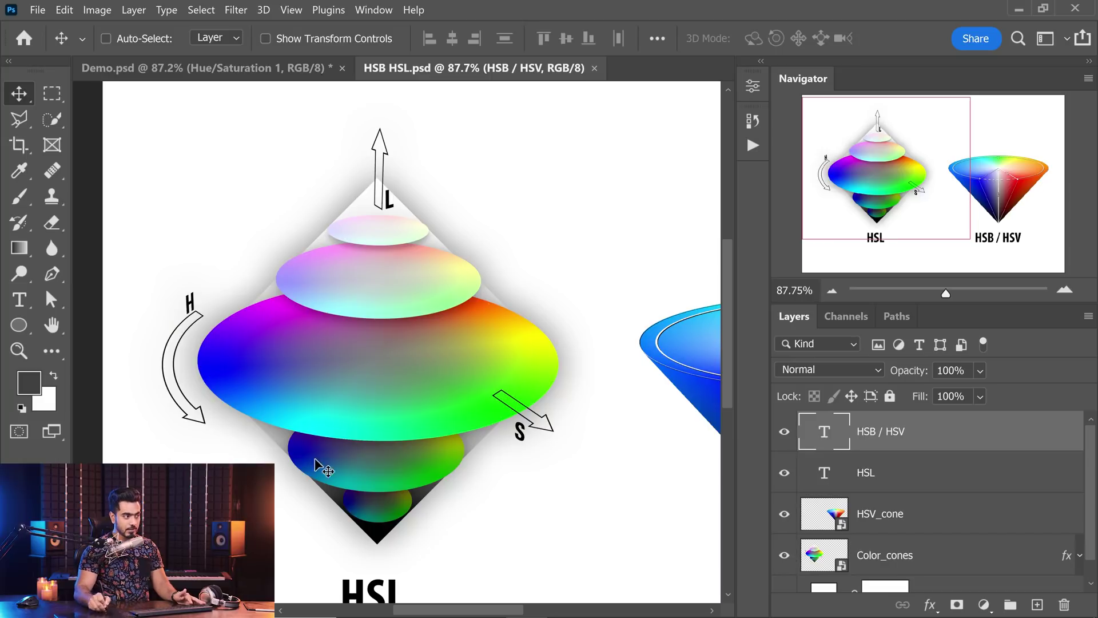
Take the Brush tool on a new layer with foreground set to green 00ff00.
{"action": "left_click", "coordinate": [19, 196]}
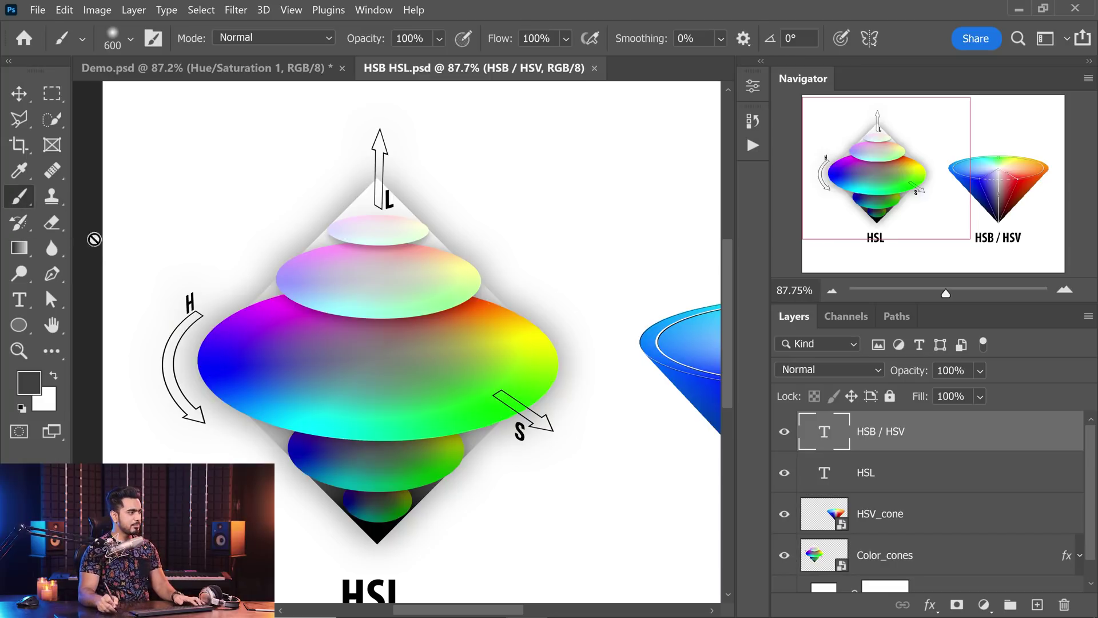
{"action": "left_click", "coordinate": [1038, 605]}
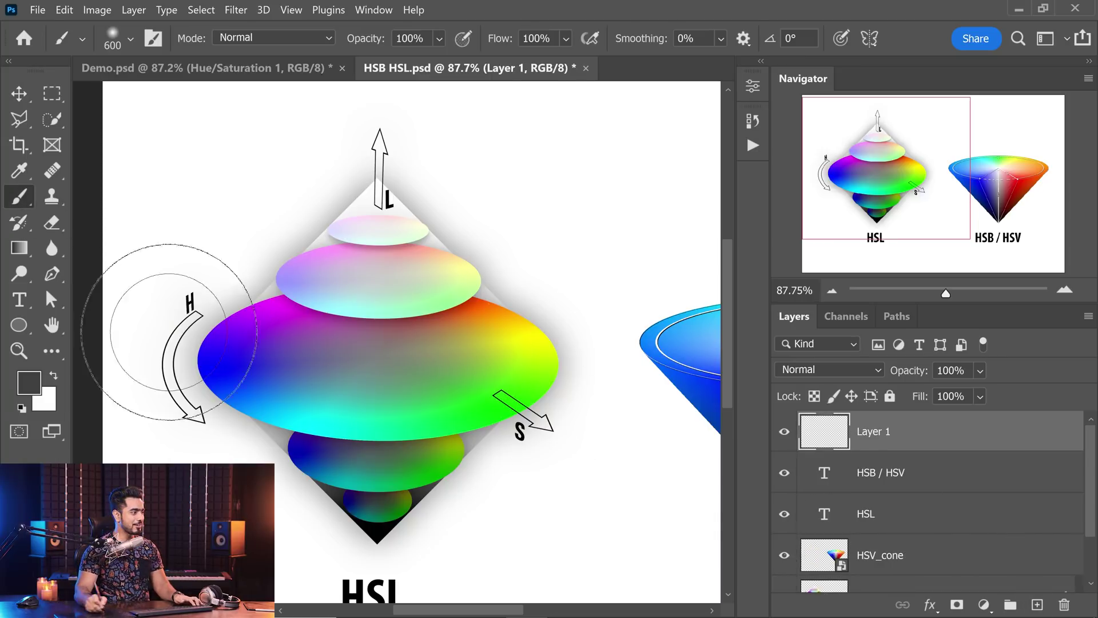
{"action": "left_click", "coordinate": [28, 382]}
{"action": "type", "text": "00ff00"}
{"action": "key", "text": "Return"}
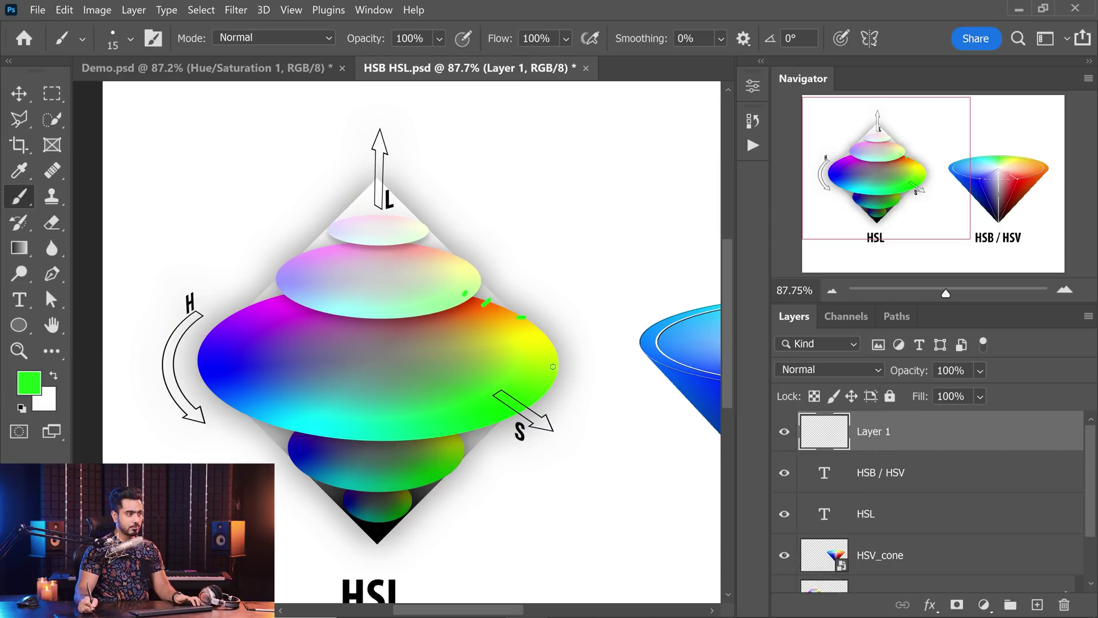
Dab green hue marks on the widest disc's left and lower-left rim, then start shifting the hue toward red.
{"action": "left_click_drag", "start_coordinate": [261, 424], "coordinate": [268, 420]}
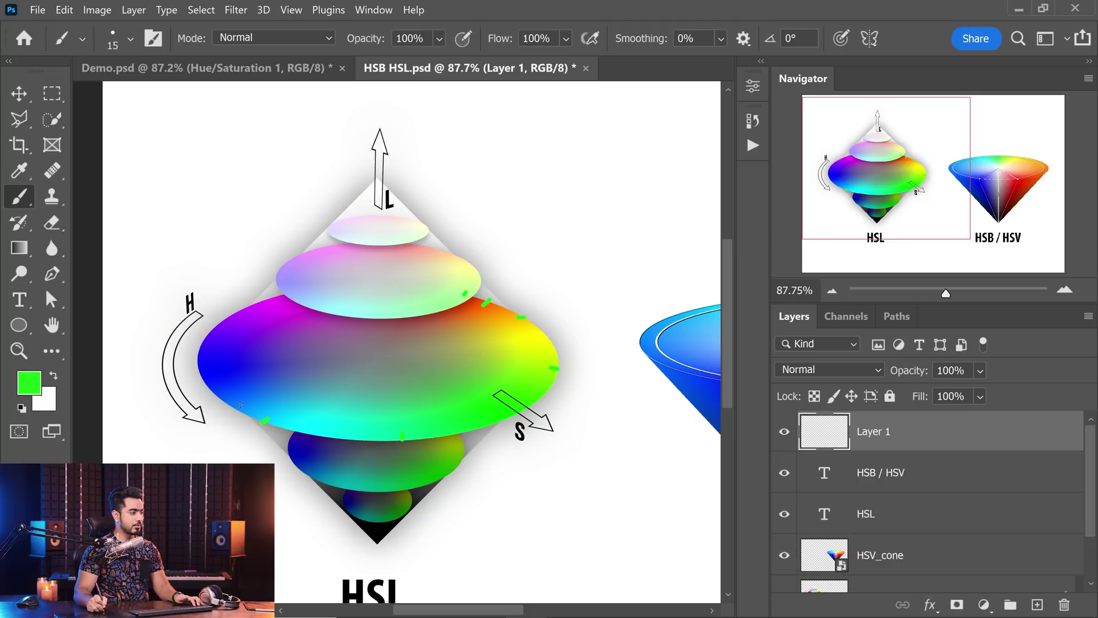
{"action": "left_click_drag", "start_coordinate": [205, 327], "coordinate": [212, 333]}
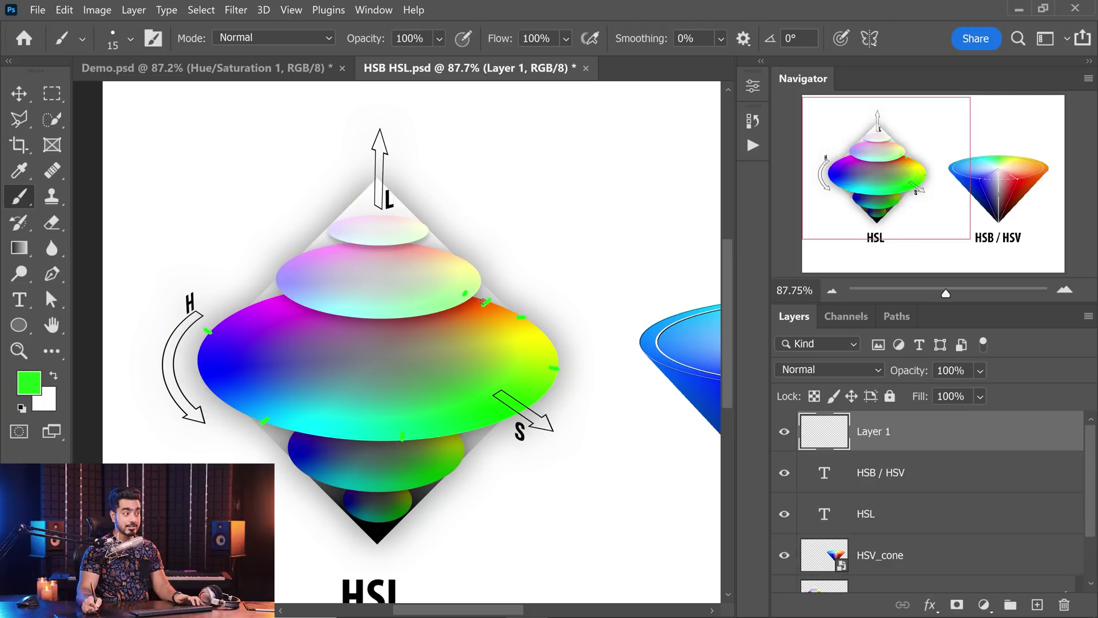
{"action": "left_click", "coordinate": [29, 382]}
{"action": "left_click_drag", "start_coordinate": [652, 381], "coordinate": [676, 441]}
Drag the hue slider to pure red (f61a1a) and confirm it as the foreground colour.
{"action": "left_click", "coordinate": [664, 366]}
{"action": "left_click_drag", "start_coordinate": [667, 341], "coordinate": [666, 187]}
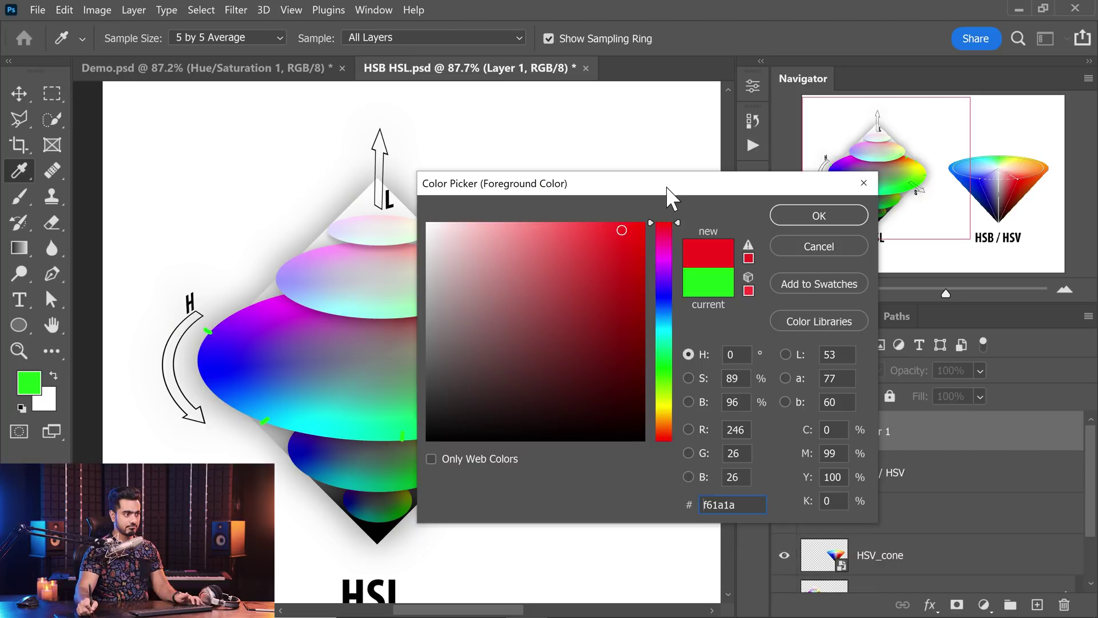
{"action": "left_click_drag", "start_coordinate": [679, 226], "coordinate": [679, 221]}
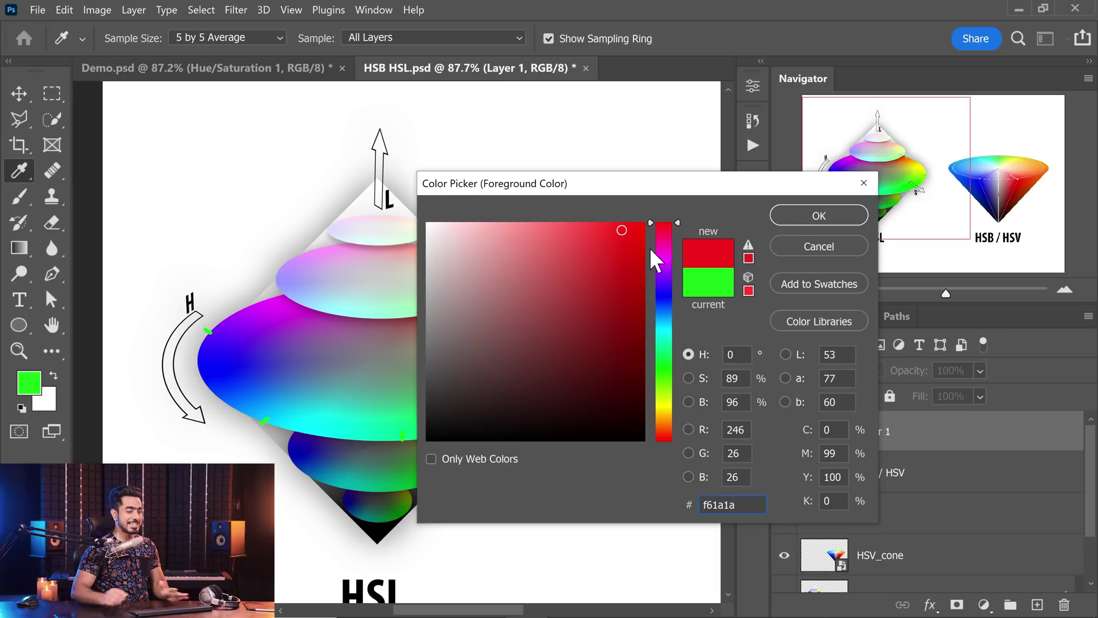
{"action": "left_click", "coordinate": [819, 215]}
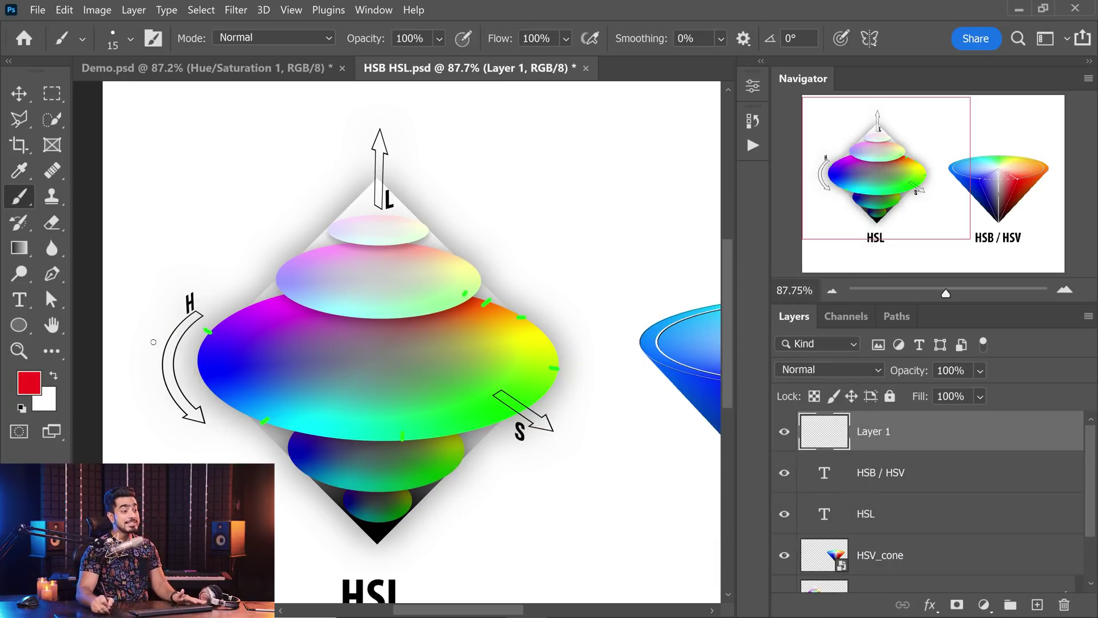
In black, dot the large disc, add a straight arrow from the rim to the centre, and draw a vertical lightness line.
{"action": "key", "text": "d"}
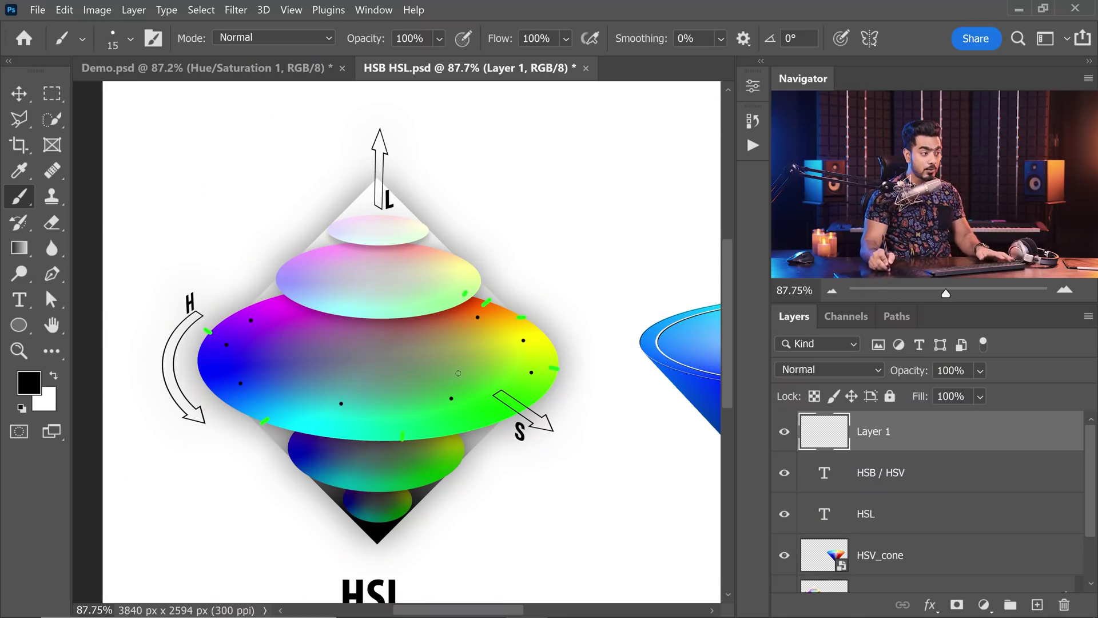
{"action": "left_click", "coordinate": [486, 386]}
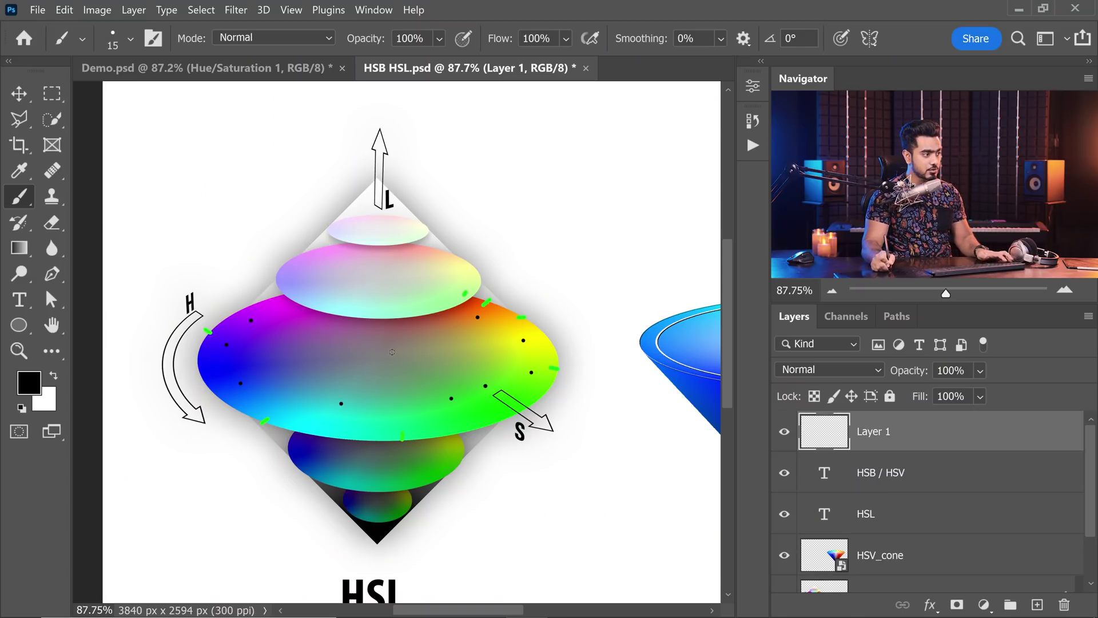
{"action": "left_click", "coordinate": [392, 351], "text": "shift"}
{"action": "mouse_move", "coordinate": [403, 349]}
{"action": "left_mouse_down"}
{"action": "mouse_move", "coordinate": [389, 347]}
{"action": "mouse_move", "coordinate": [393, 365]}
{"action": "left_mouse_up"}
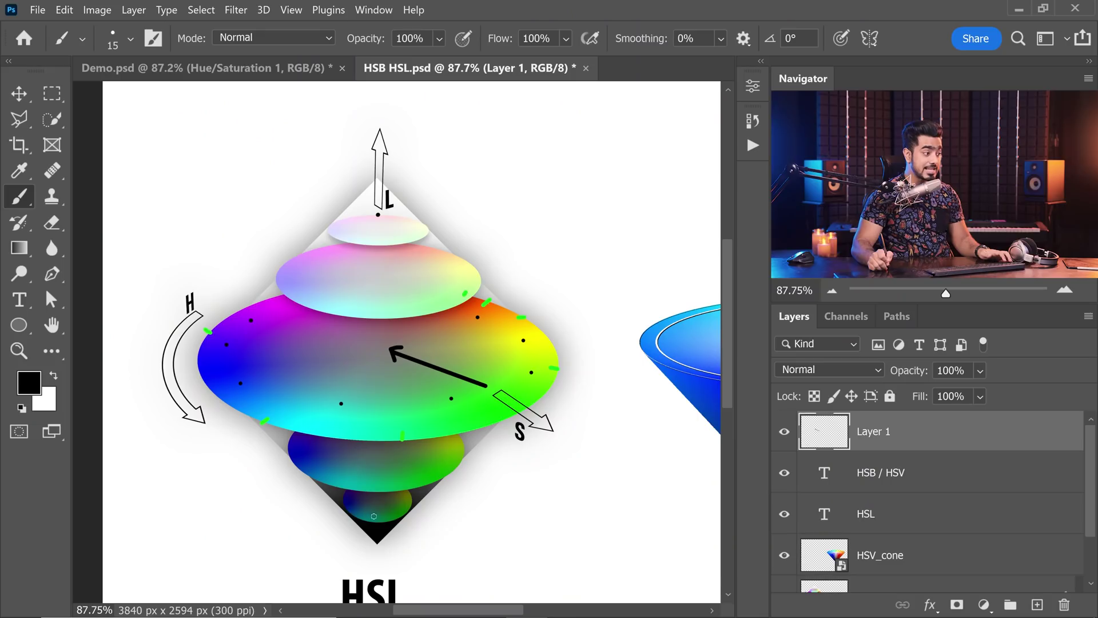
{"action": "left_click", "coordinate": [377, 517], "text": "shift"}
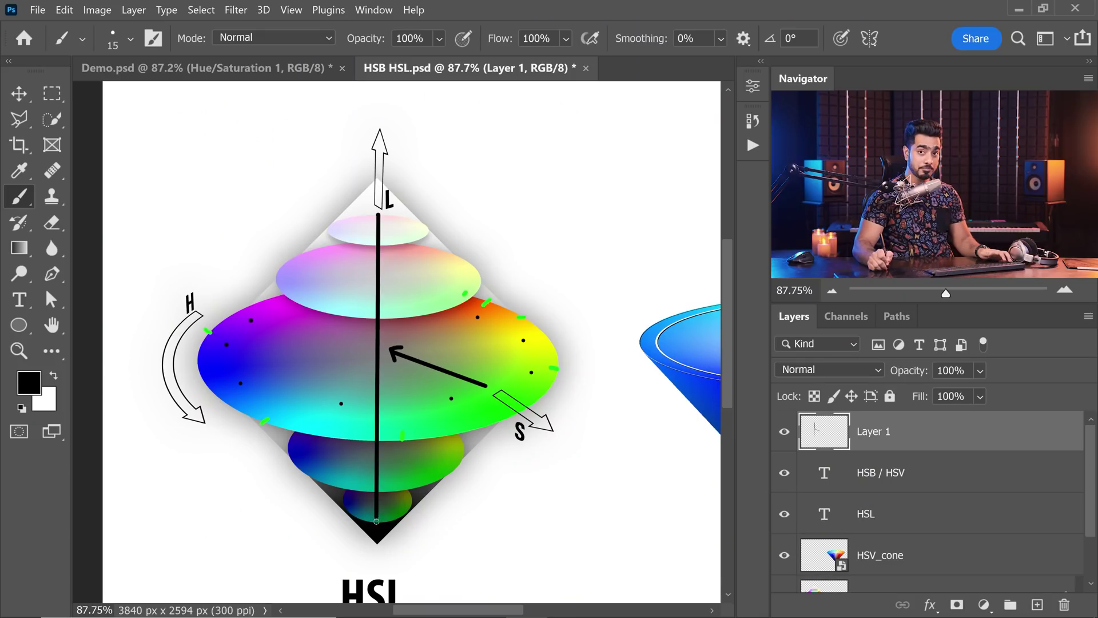